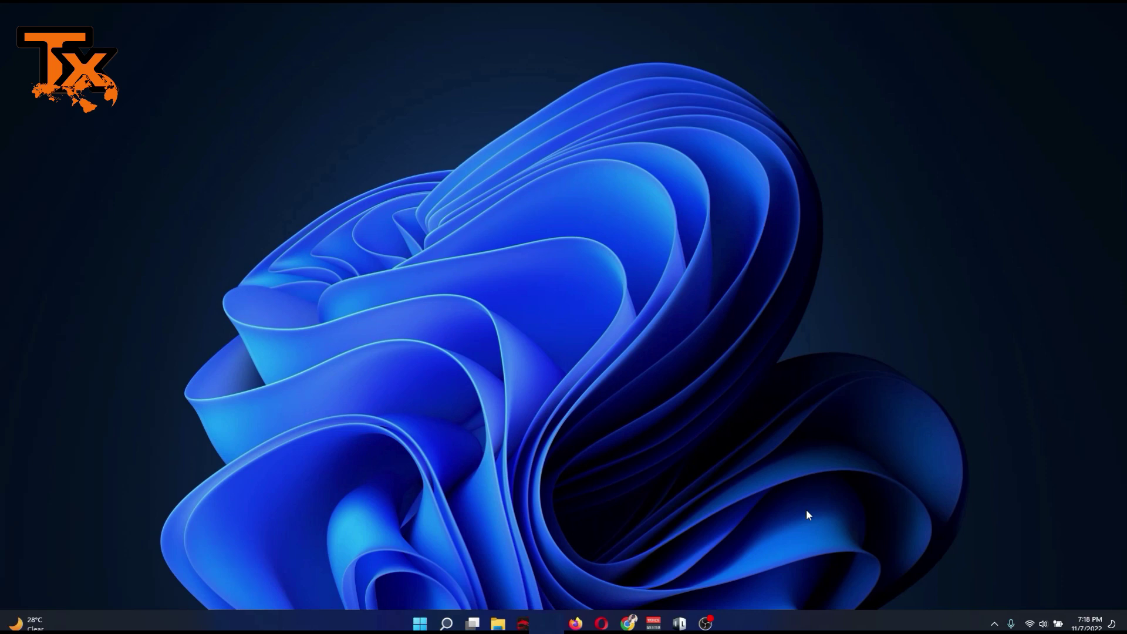
- Search 'note' in the Start menu and launch Notepad as administrator
click(446, 623)
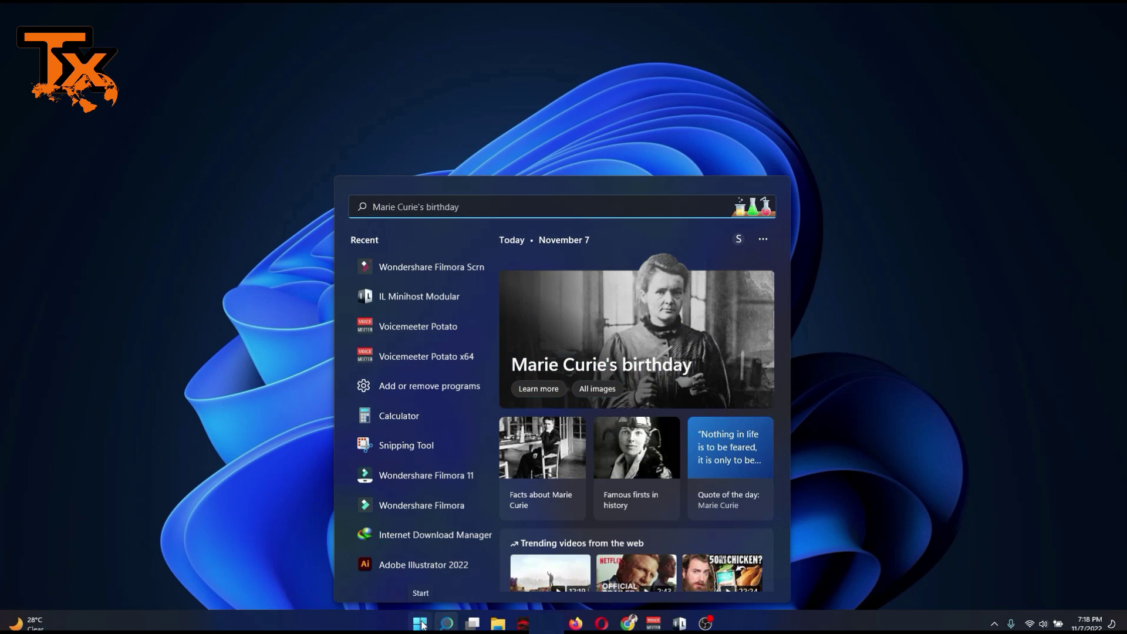
text(no)
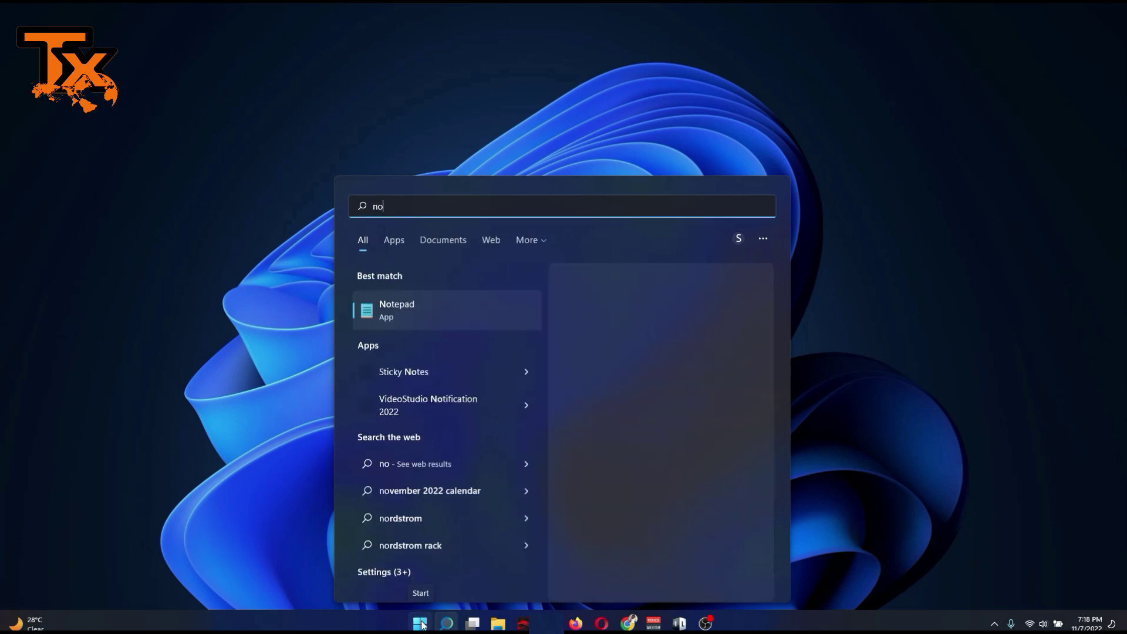
key(BackSpace)
key(BackSpace)
text(note)
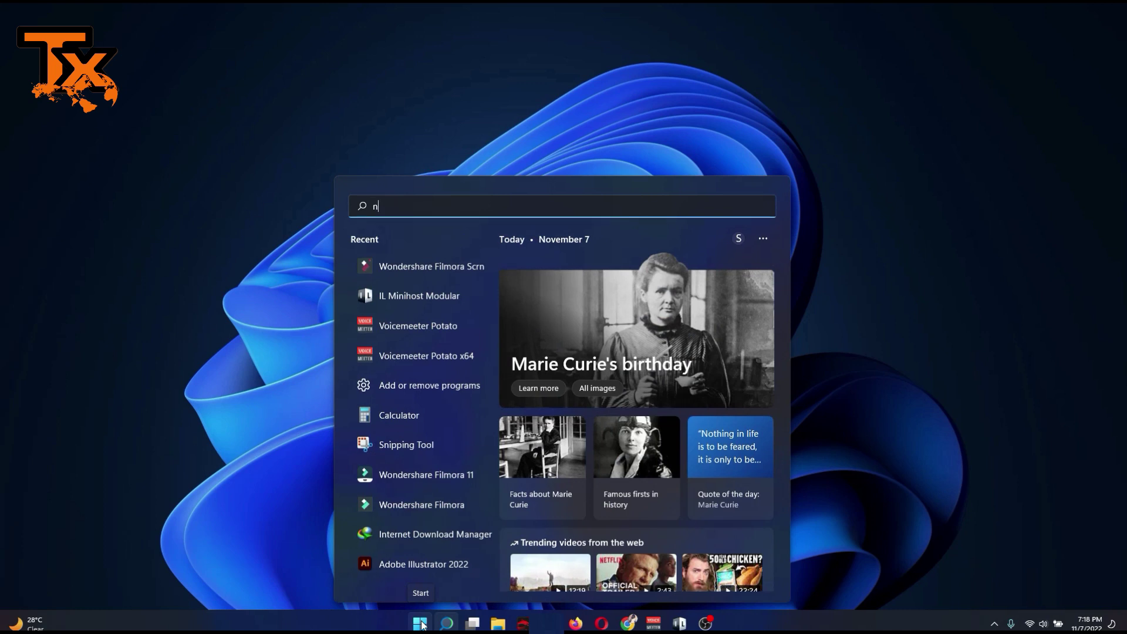
click(607, 424)
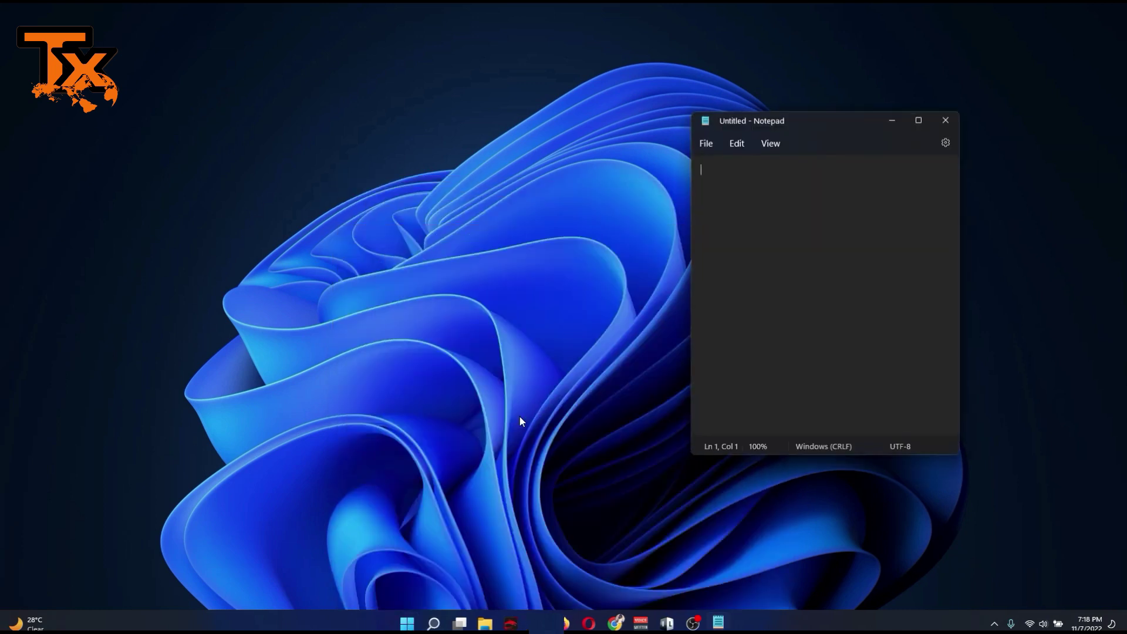
- Bring up Notepad's Open dialog from the File menu
click(707, 143)
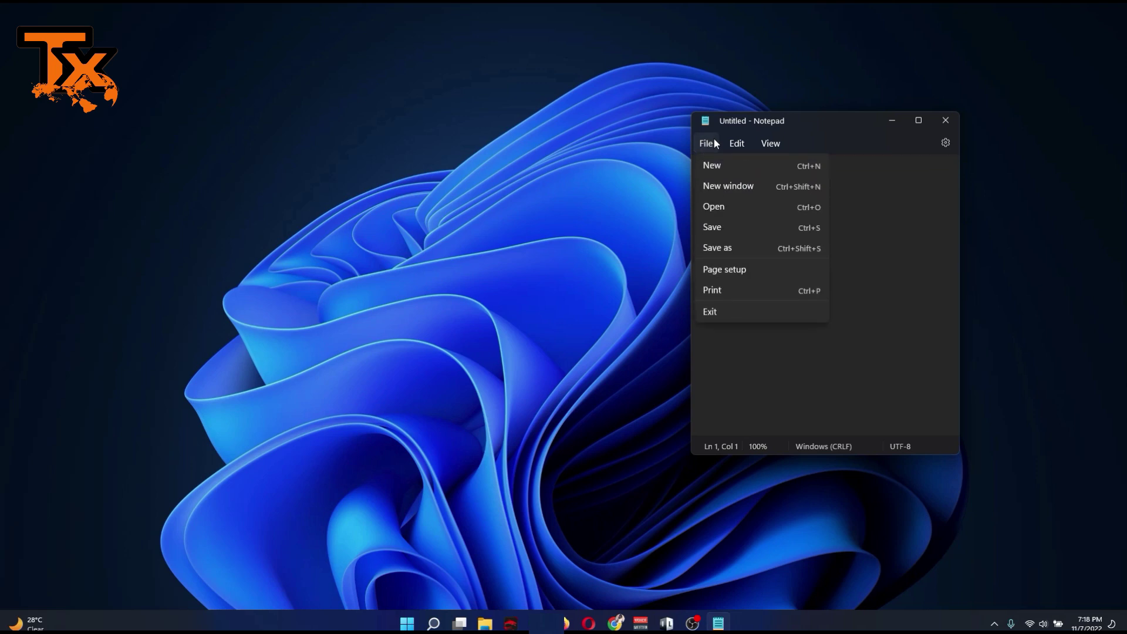
click(746, 200)
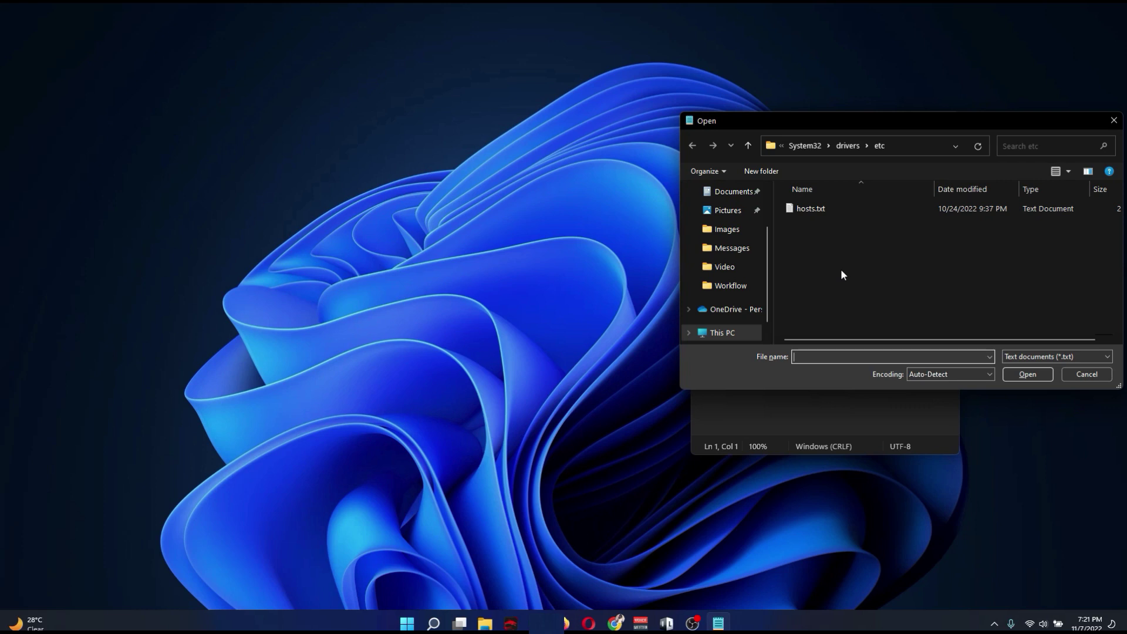
- Set the file filter to All files (*.*) and paste the etc folder path to navigate there
click(1041, 355)
click(1036, 376)
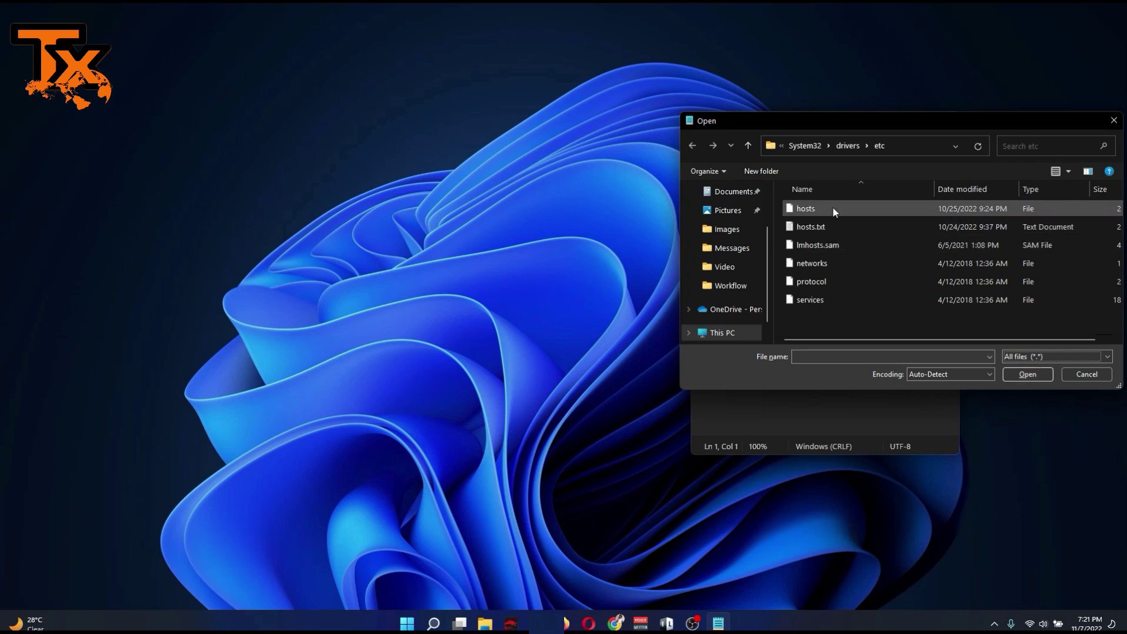
click(804, 146)
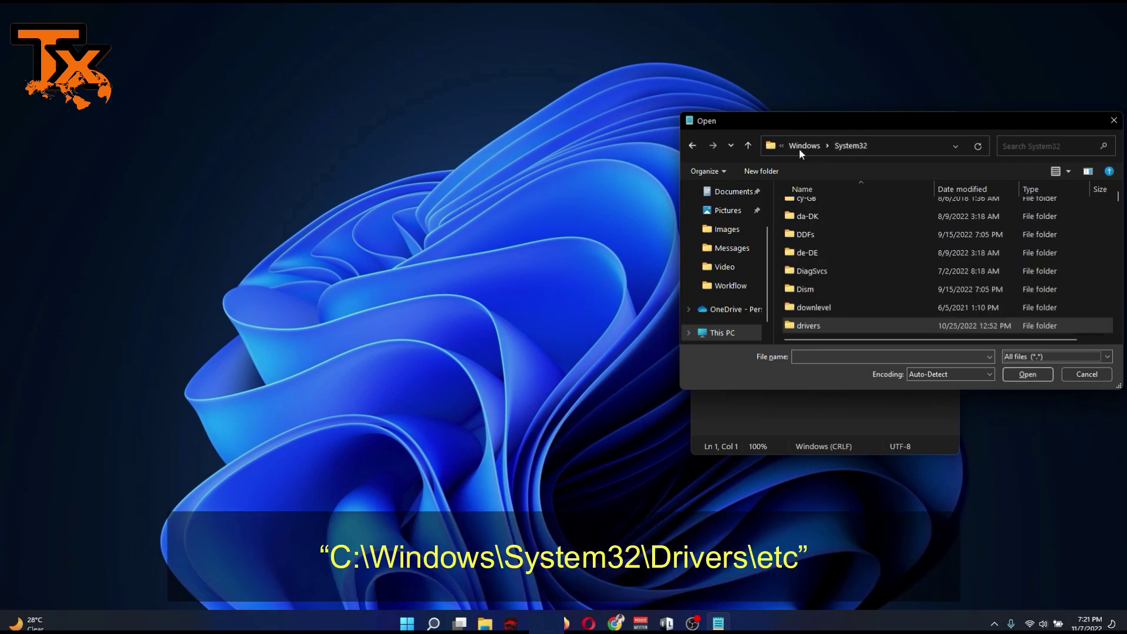
click(825, 357)
text(C:\Windows\System32\Drivers\etc\)
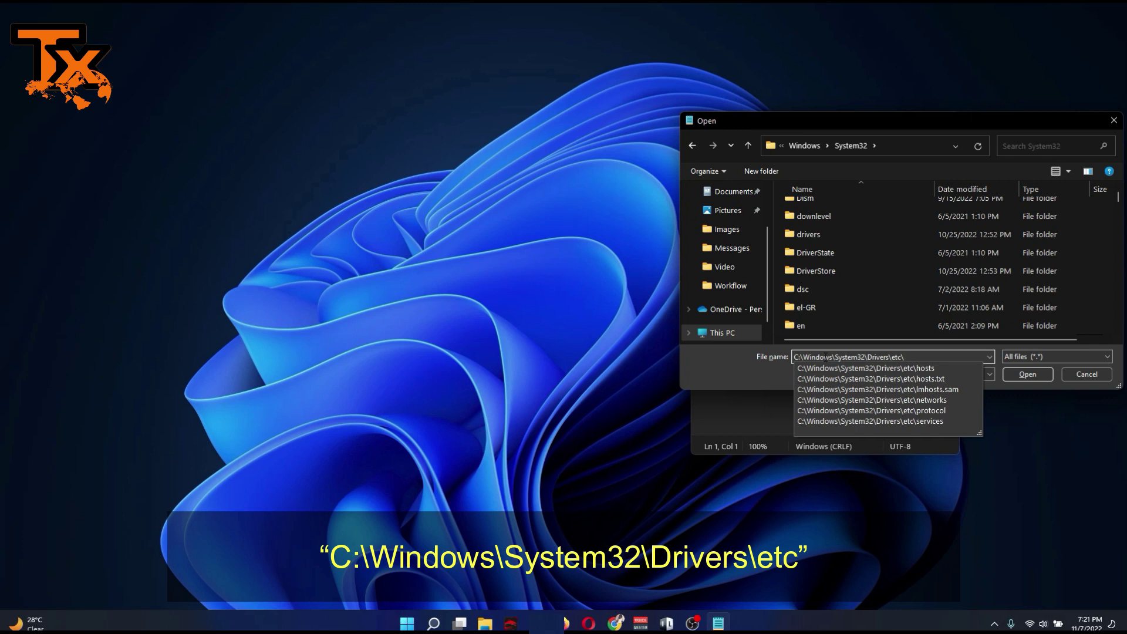
key(Return)
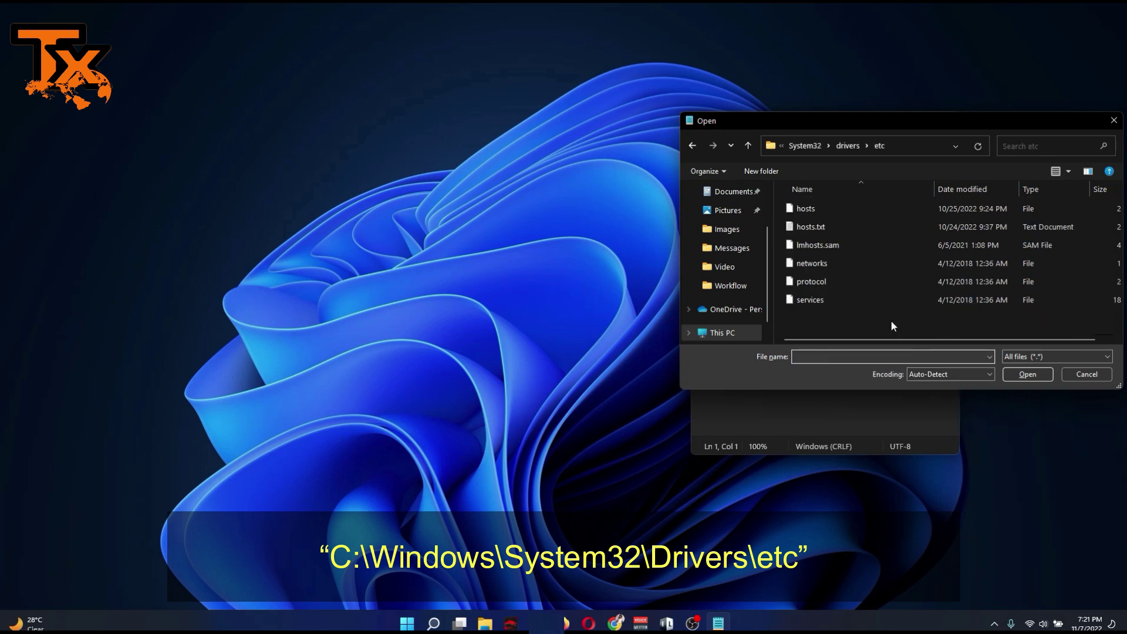
- Keep the All files (*.*) filter and select the extensionless hosts file
click(1035, 356)
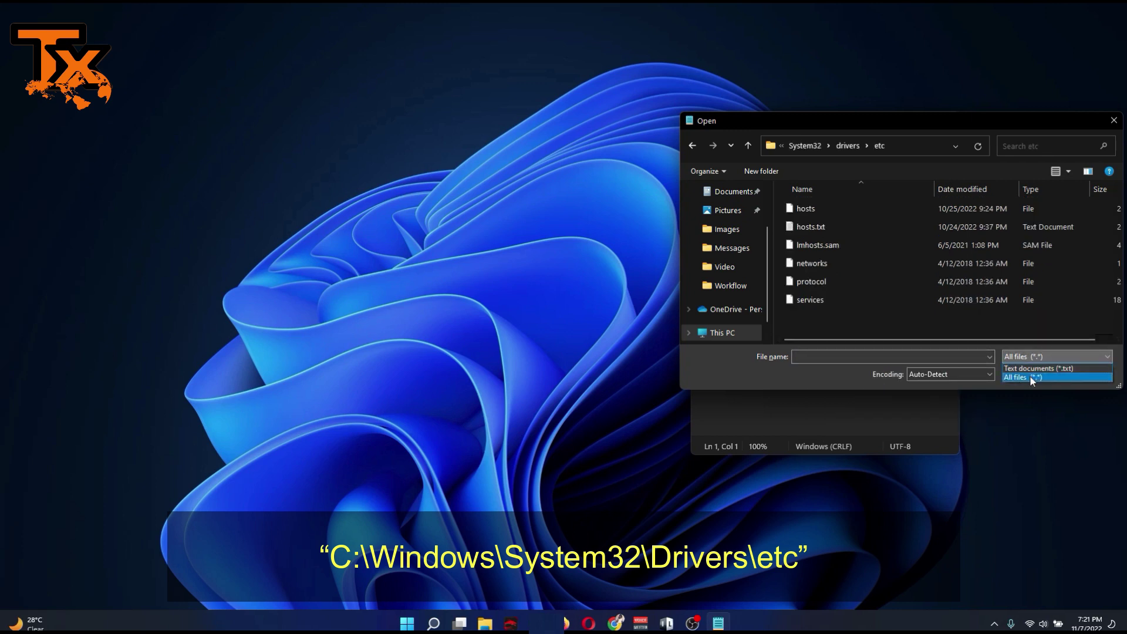
click(1031, 377)
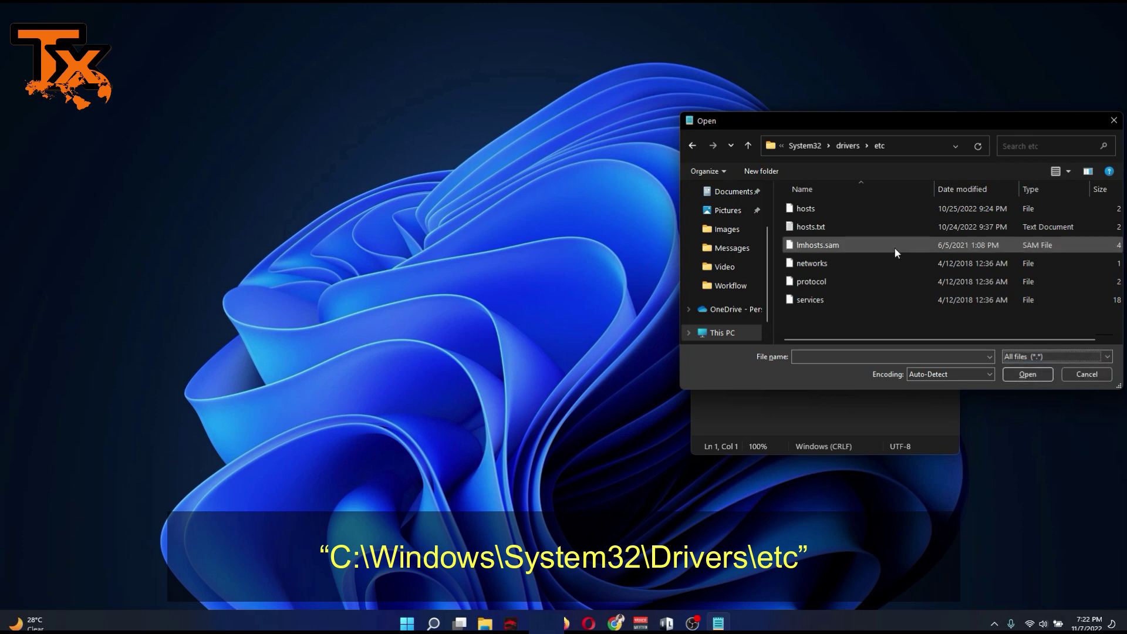
click(872, 210)
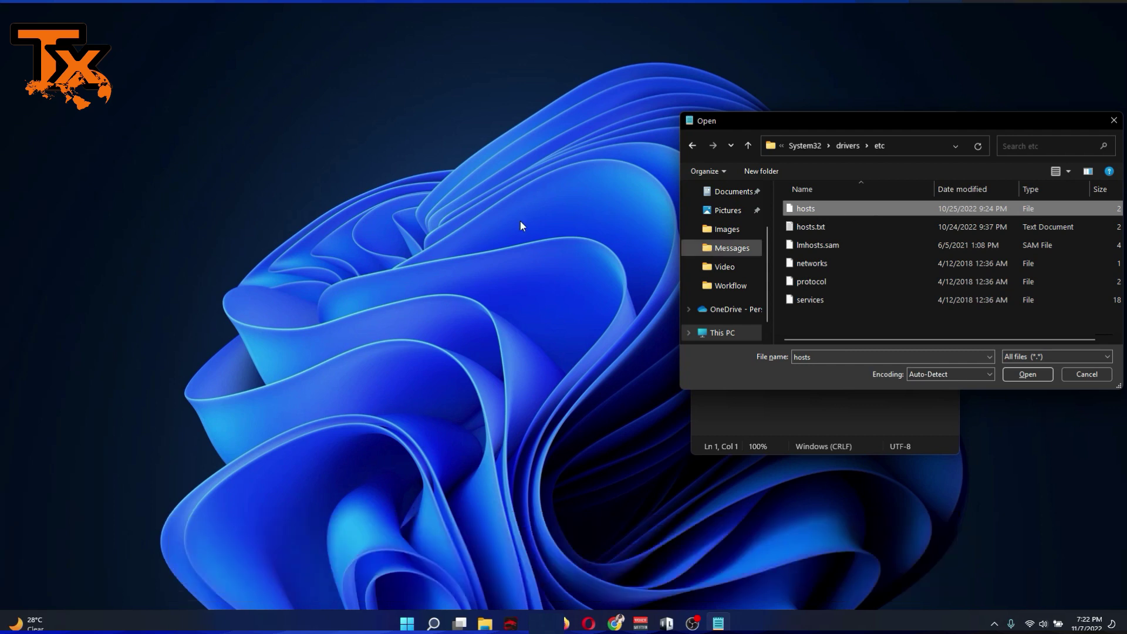
click(333, 185)
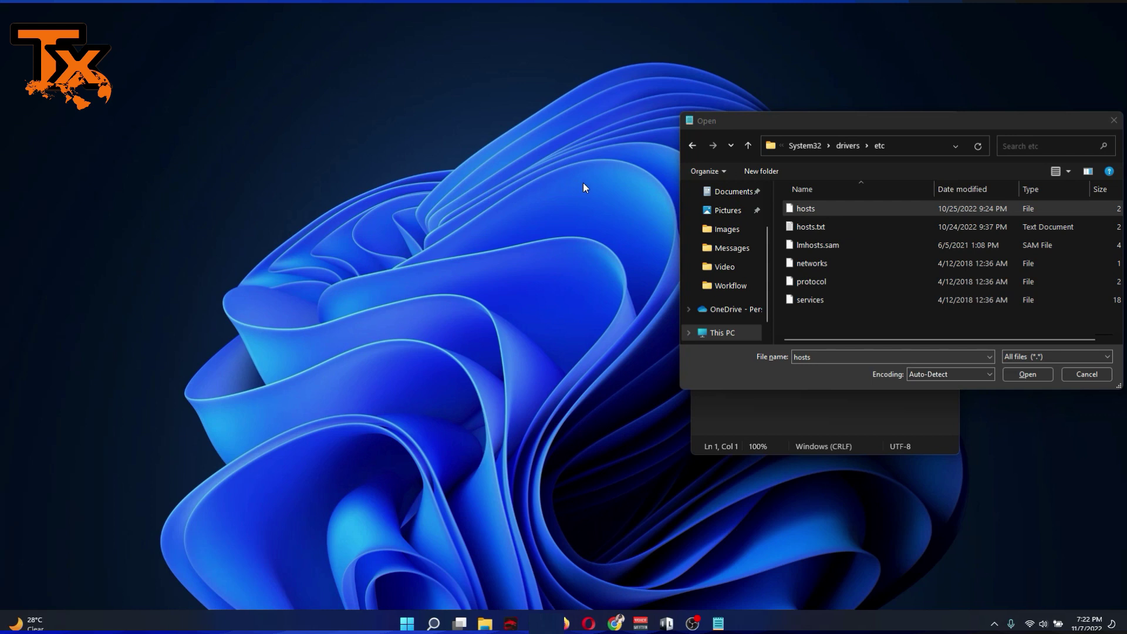
click(852, 211)
right_click(852, 211)
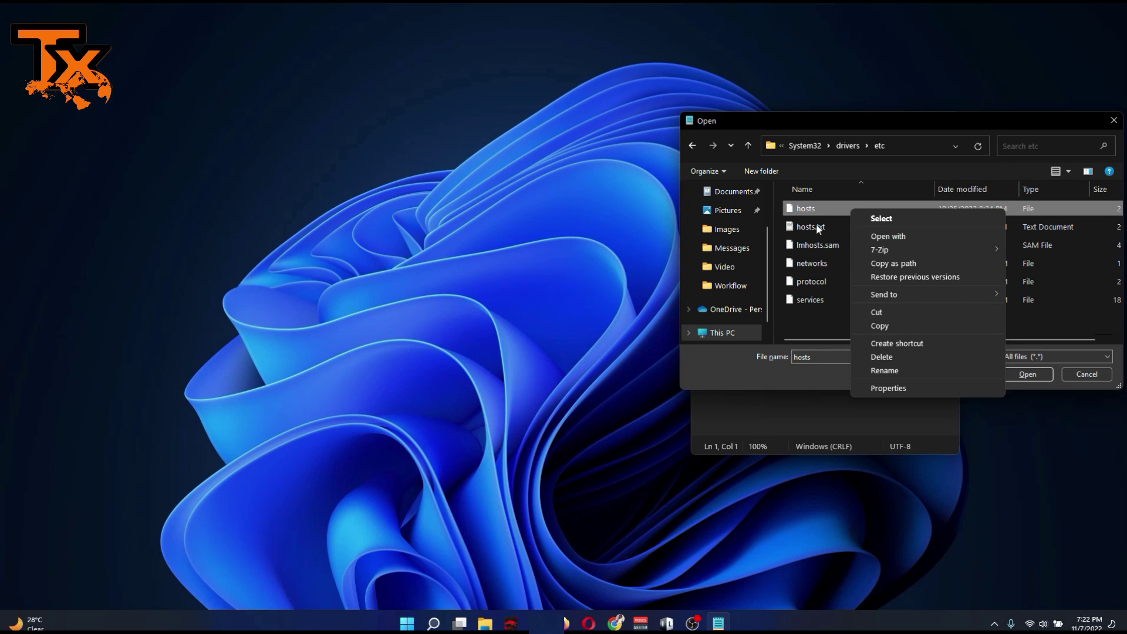
mouse_move(924, 247)
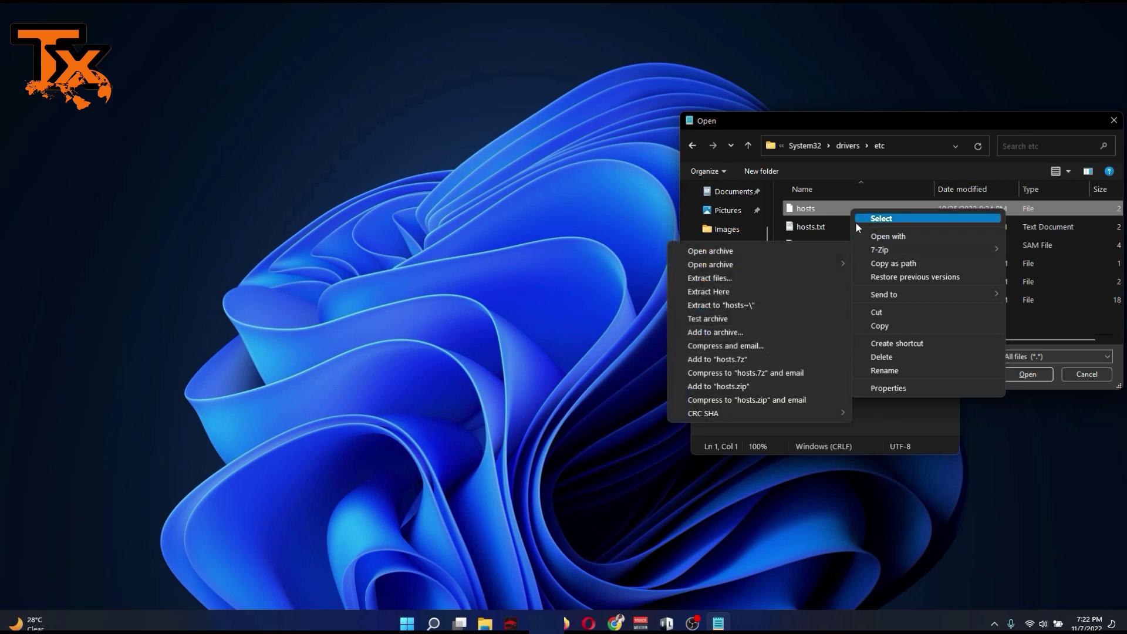
click(808, 309)
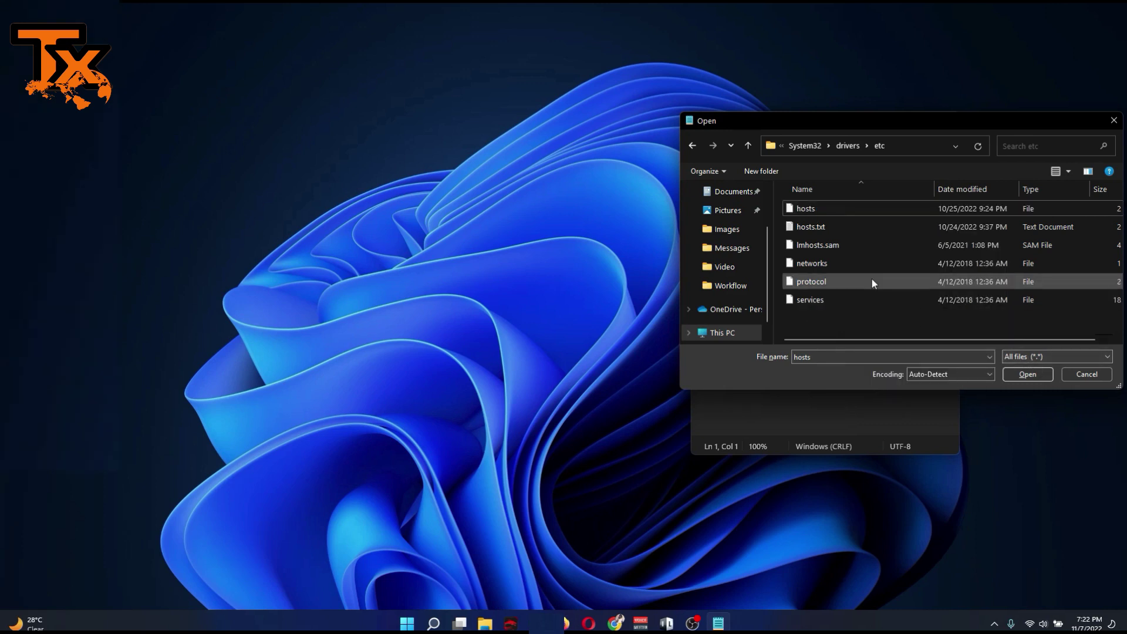
- Turn on Show desktop icons from the desktop's View menu to reveal the copied hosts file
right_click(357, 288)
mouse_move(447, 352)
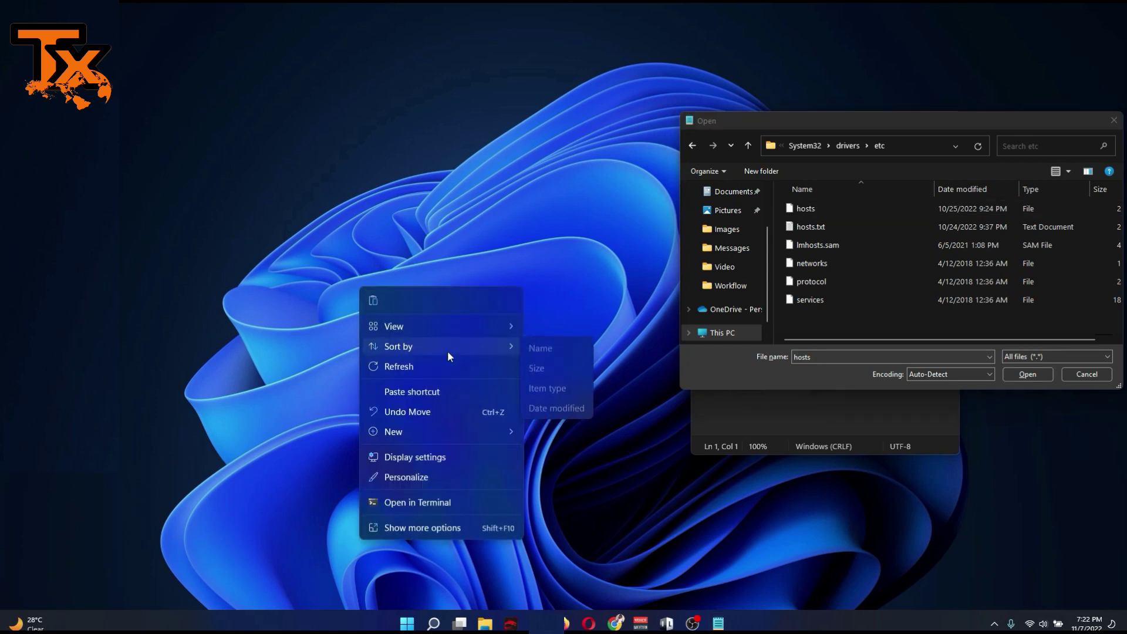
mouse_move(483, 326)
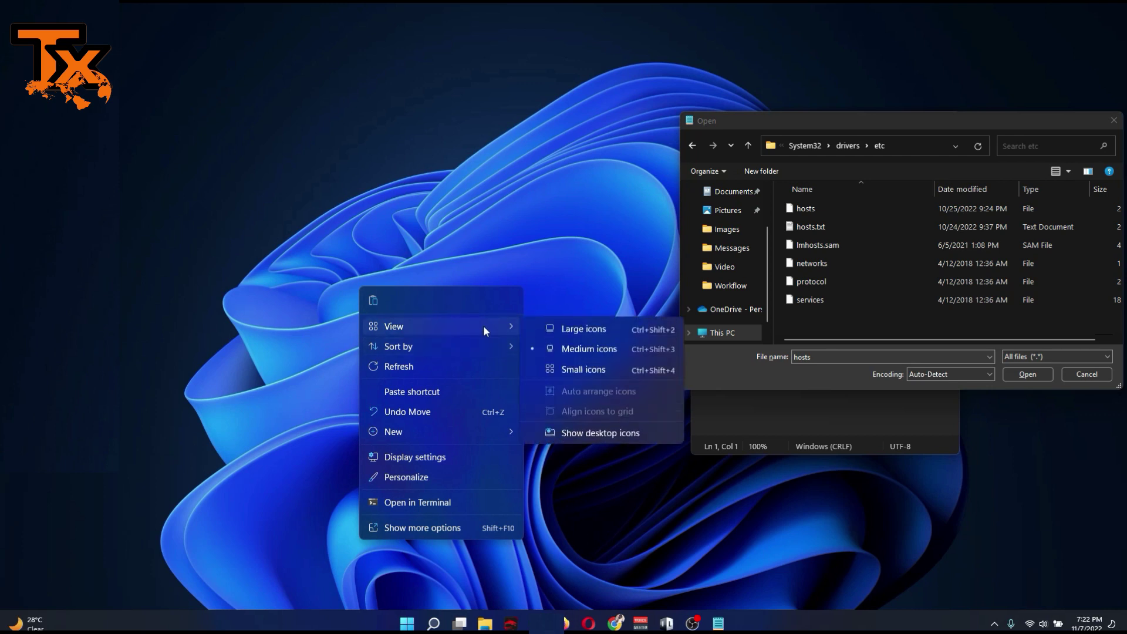
click(576, 432)
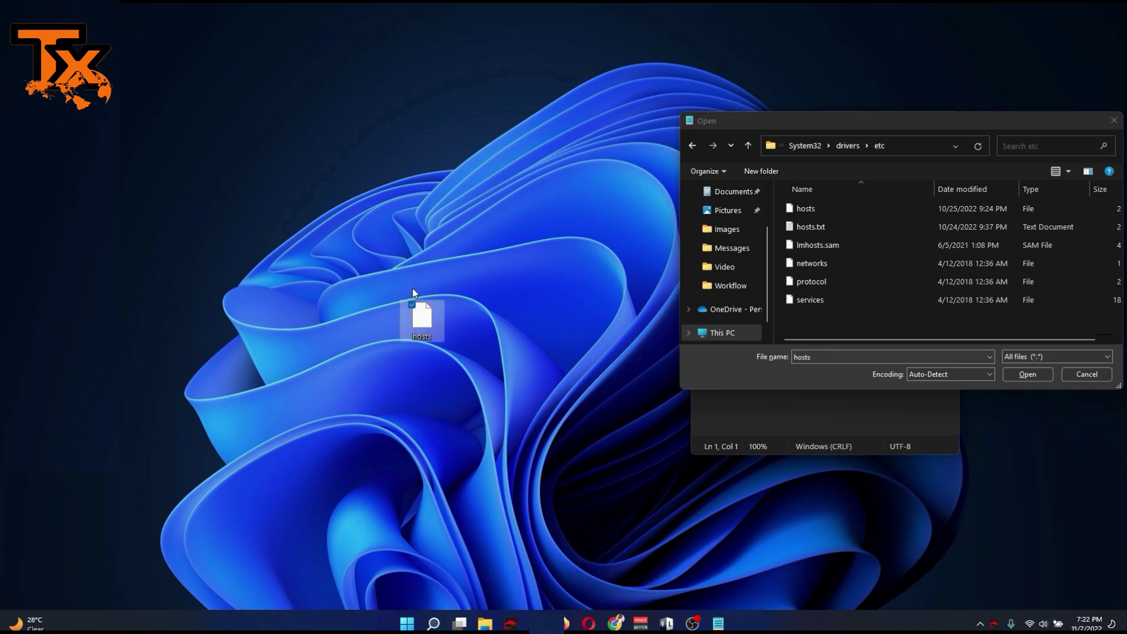
- Open the desktop hosts file in Notepad through Show more options > Open with
right_click(430, 320)
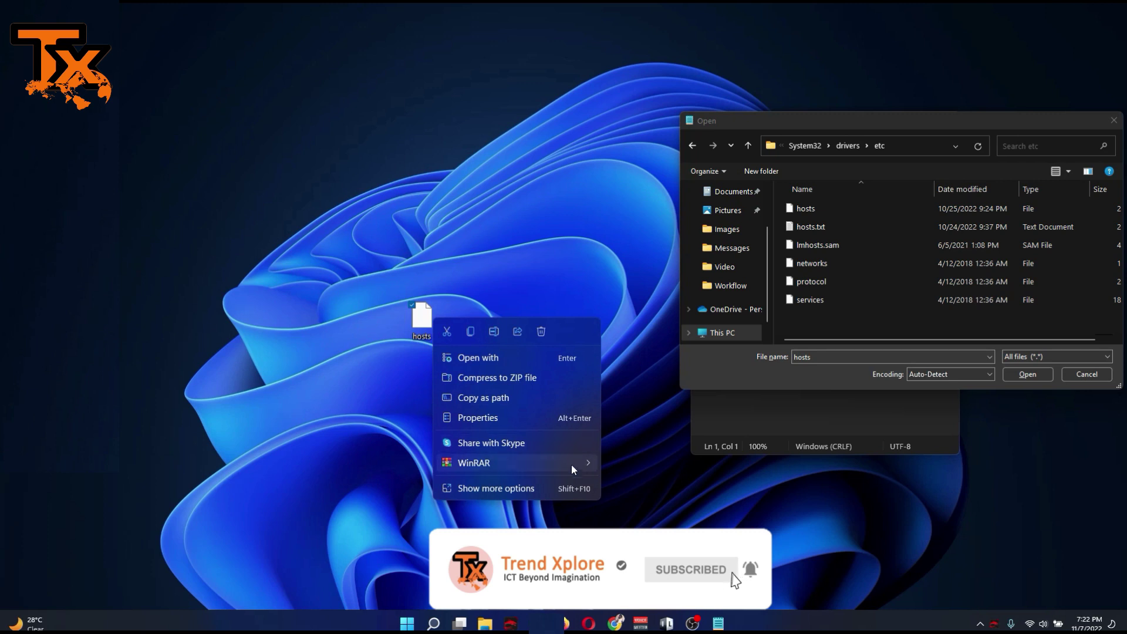
click(583, 488)
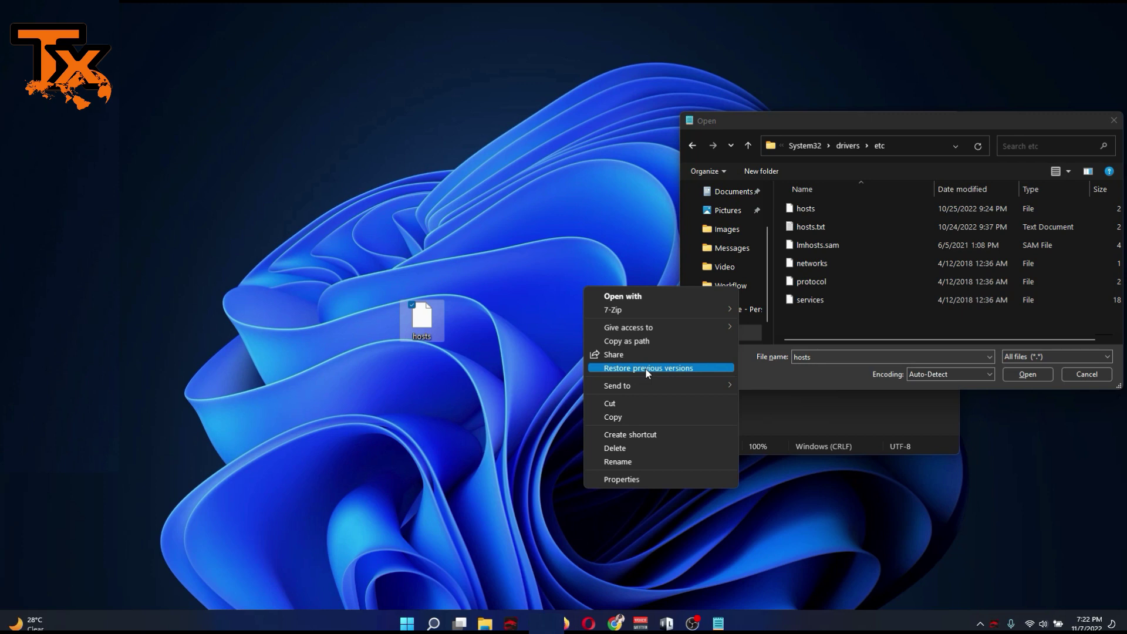
click(674, 294)
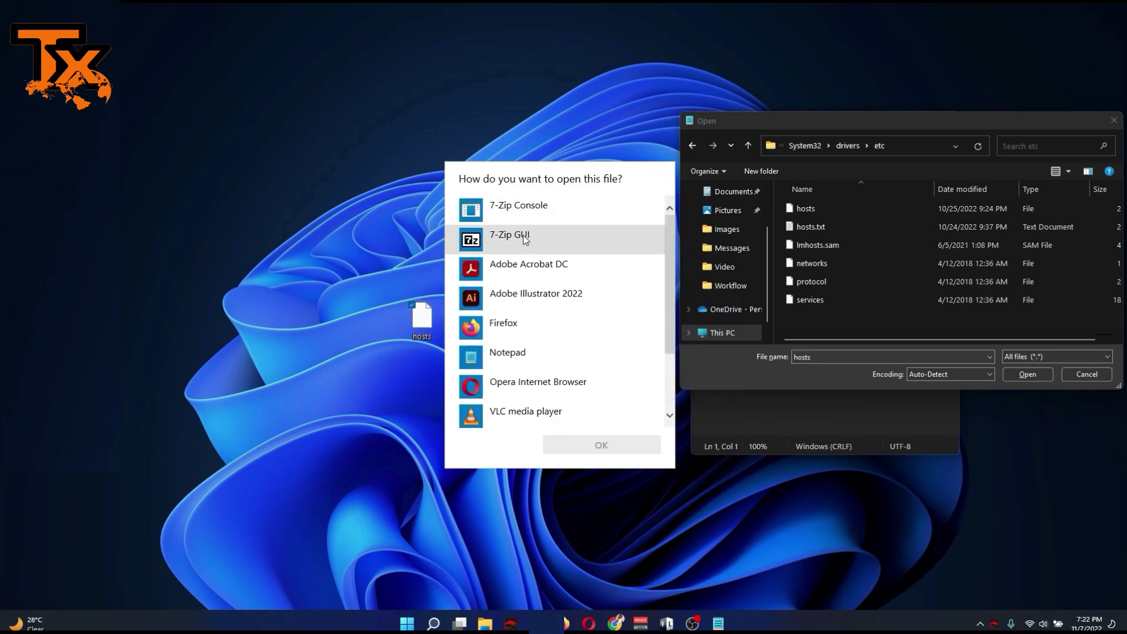
click(508, 355)
click(574, 445)
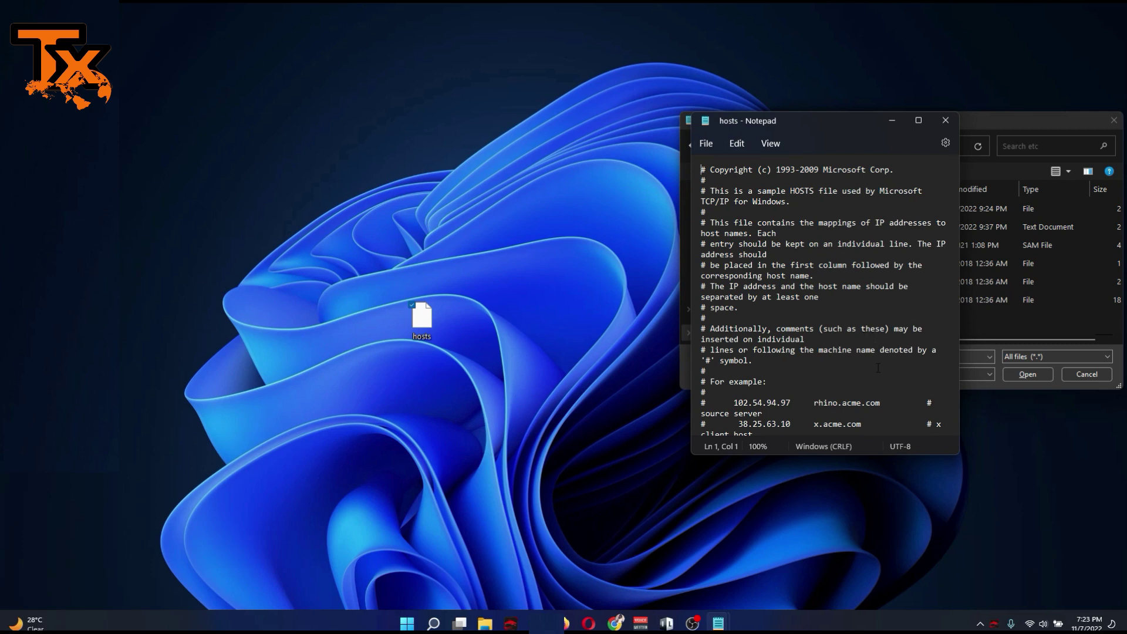
- Save as 'hosts' on the desktop with type All files (*.*), replacing the existing file
click(706, 143)
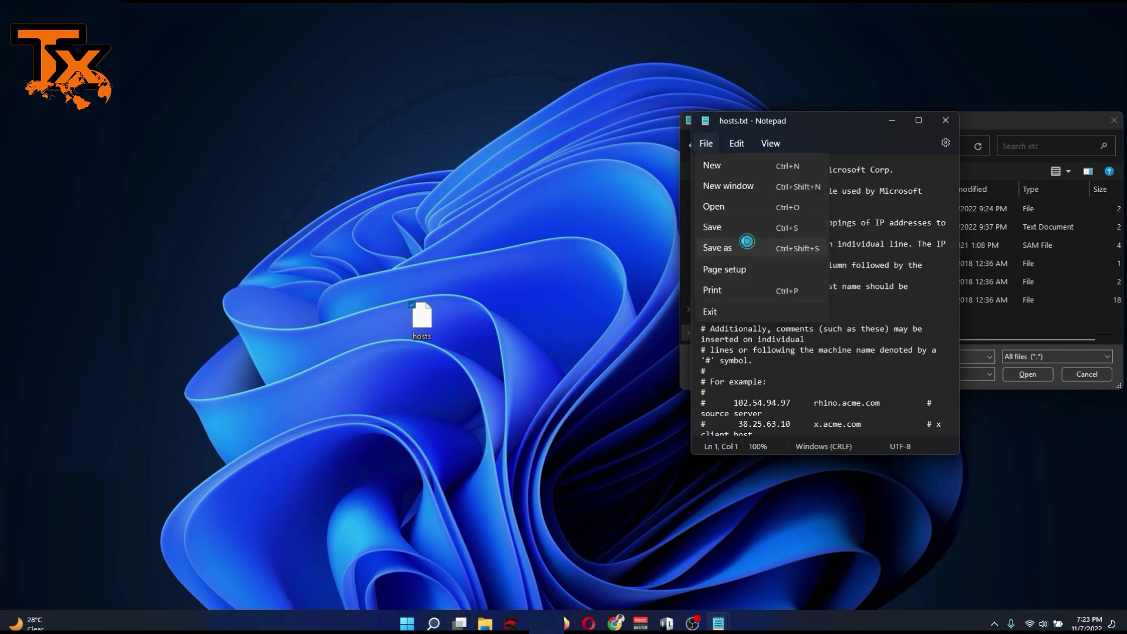
click(748, 246)
click(920, 335)
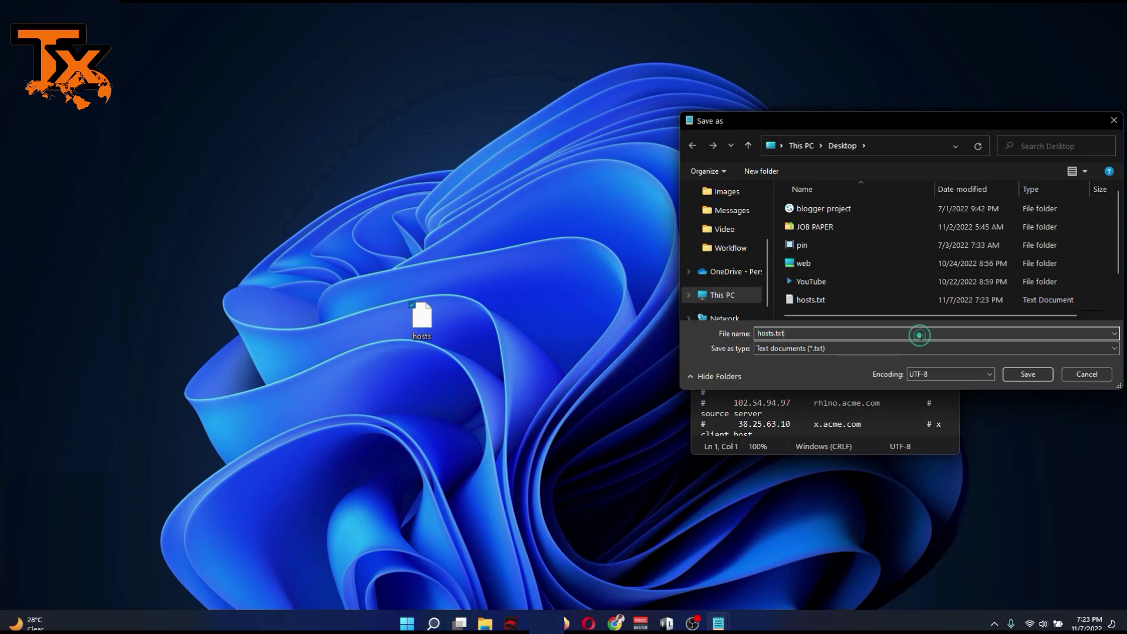
key(BackSpace)
key(BackSpace)
key(BackSpace)
key(BackSpace)
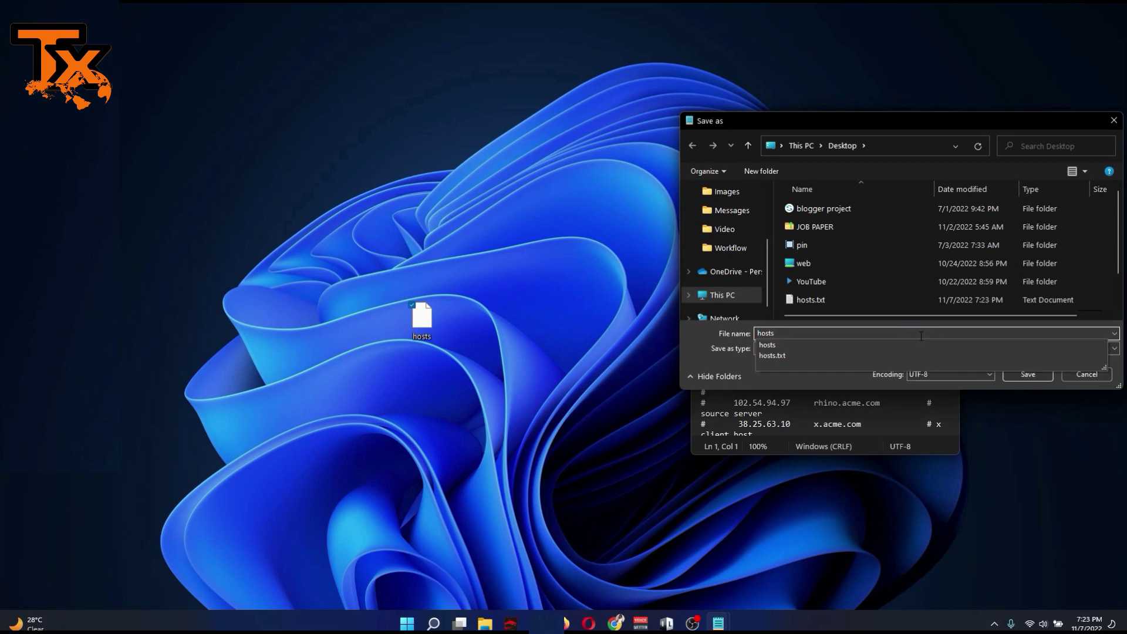
click(809, 388)
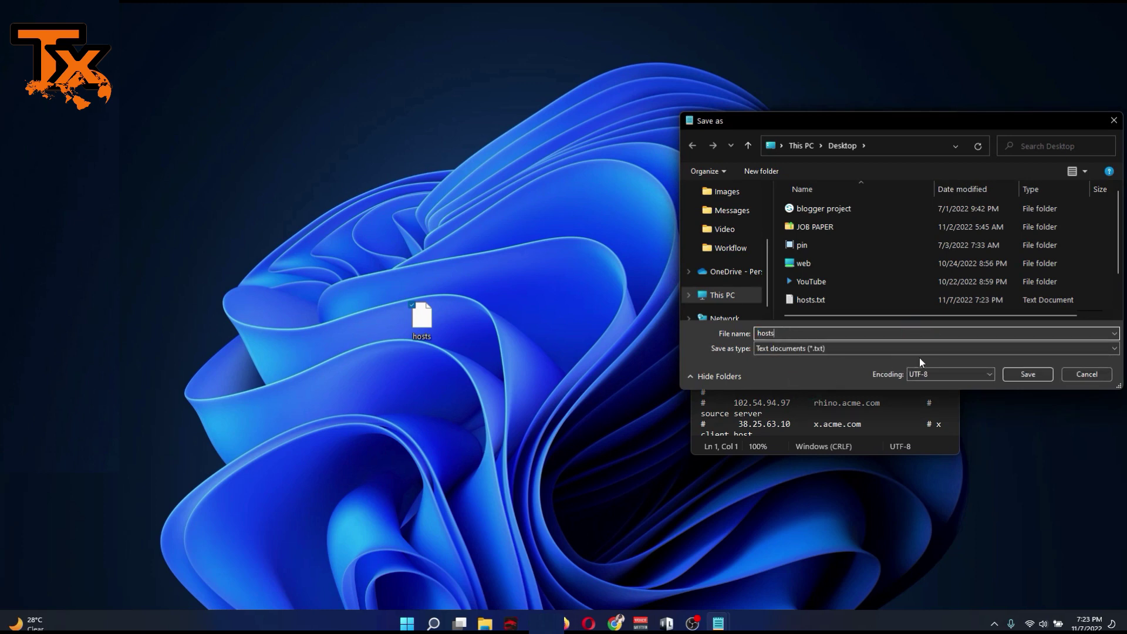
click(901, 350)
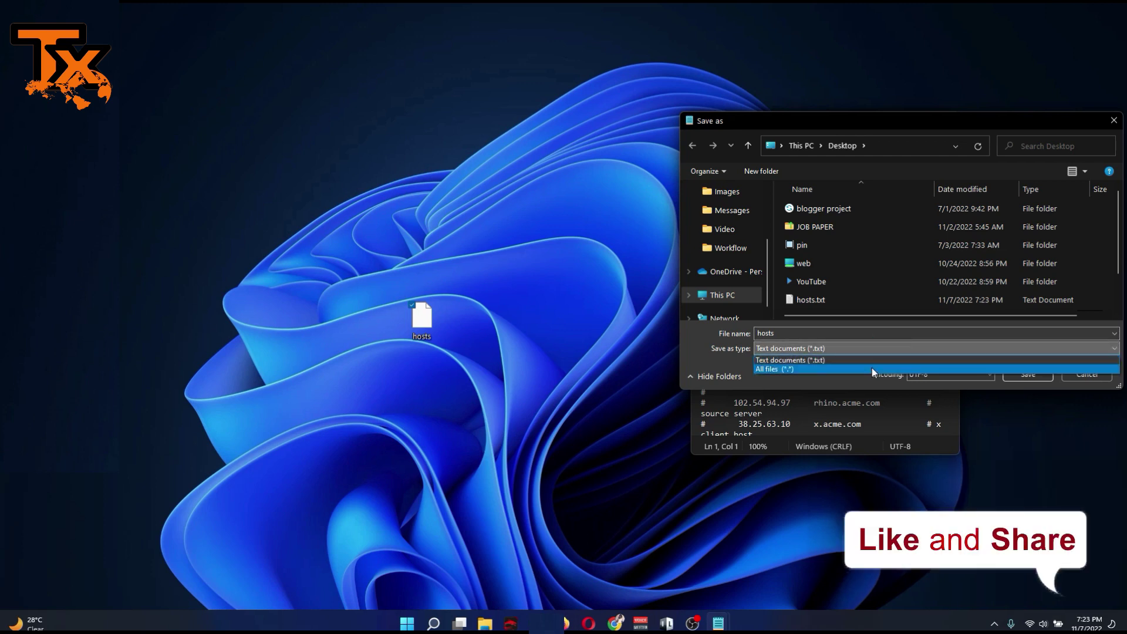
click(873, 370)
click(1035, 374)
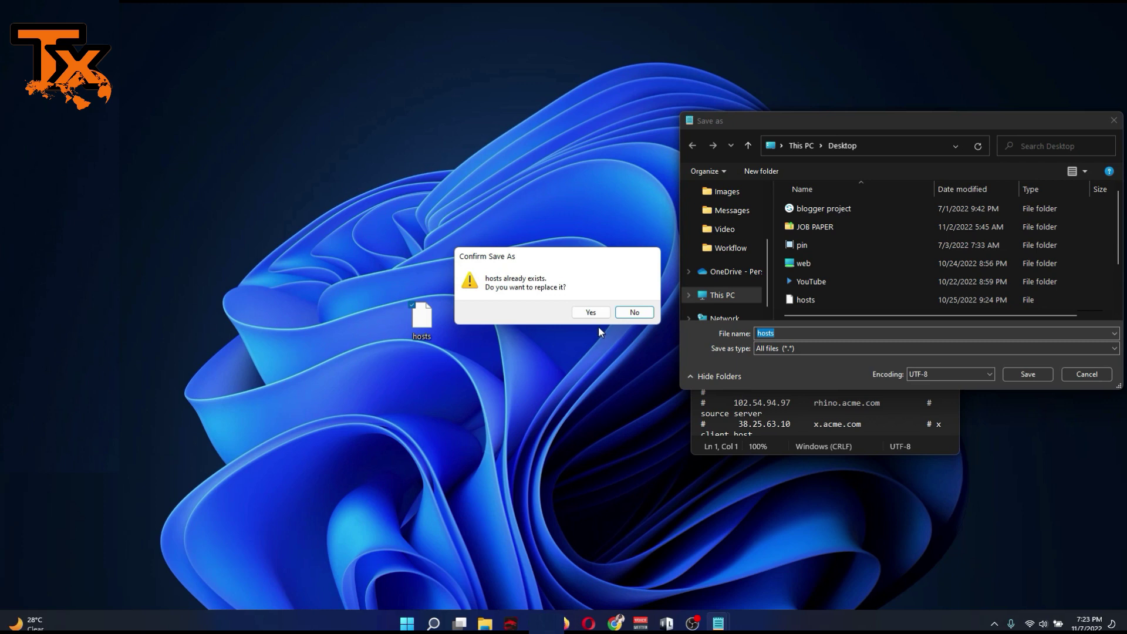
click(590, 312)
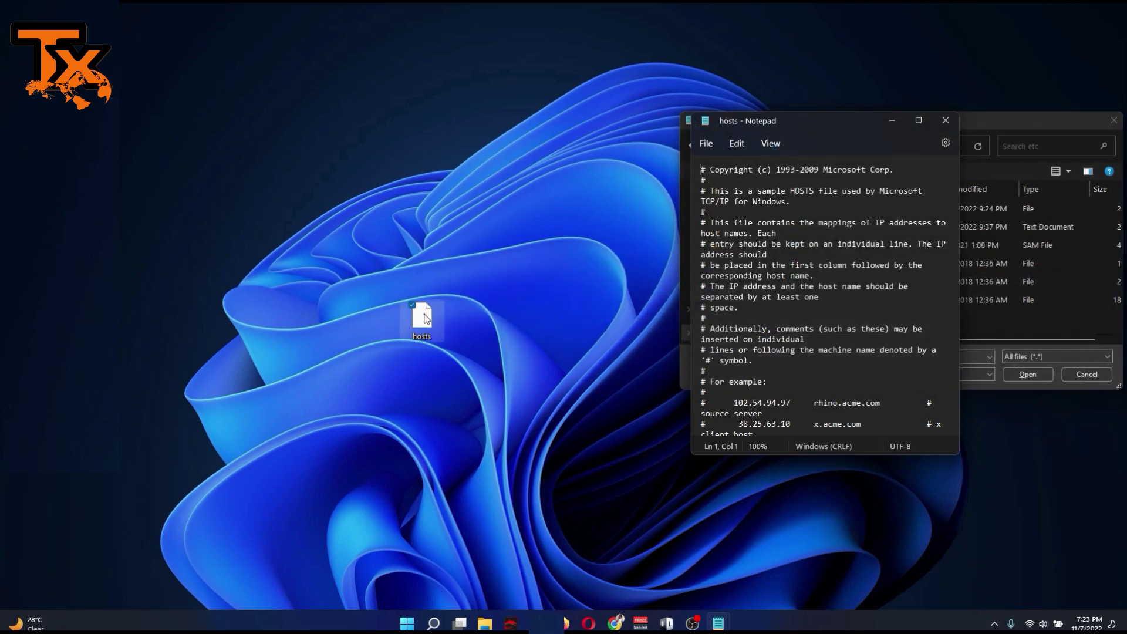
- Select the desktop hosts file, then bring the etc Open dialog forward and select its hosts file
click(425, 318)
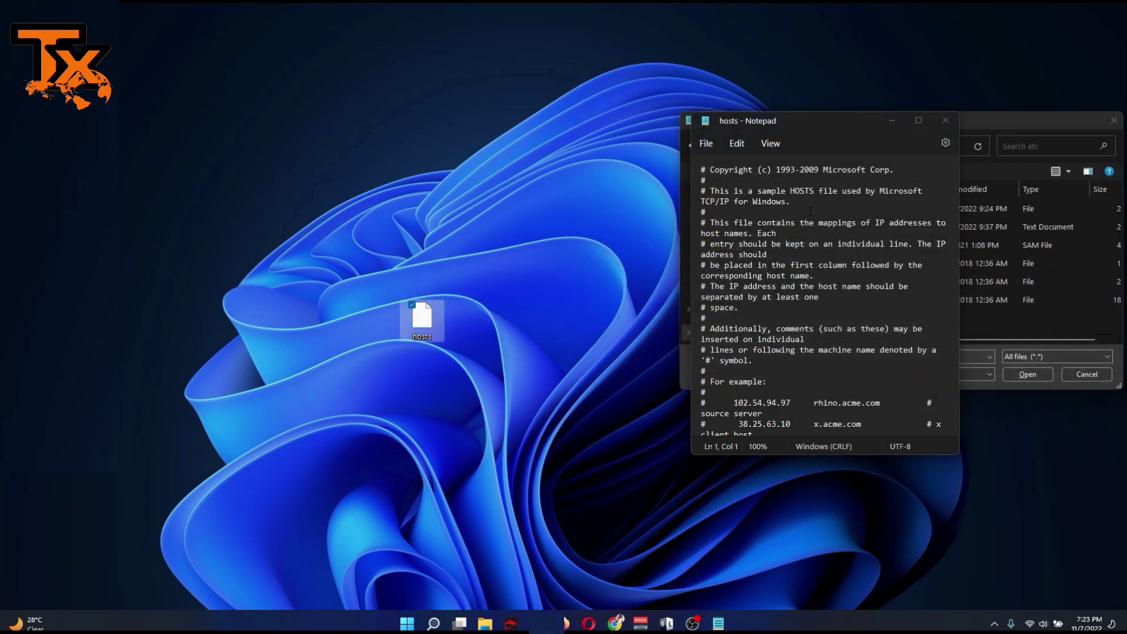
click(896, 123)
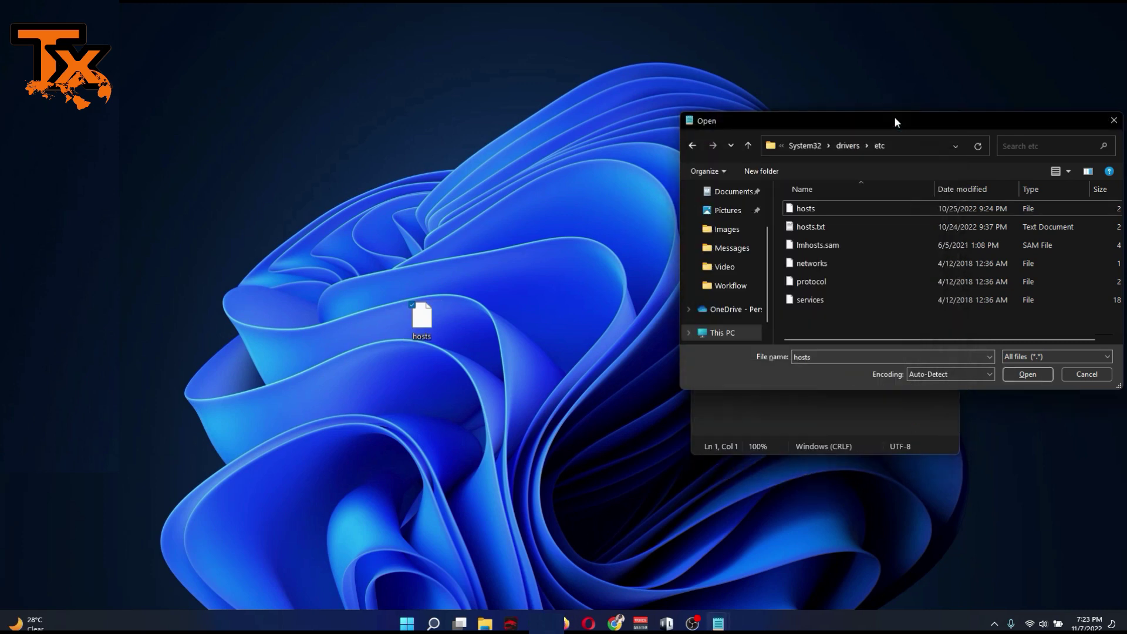
right_click(857, 319)
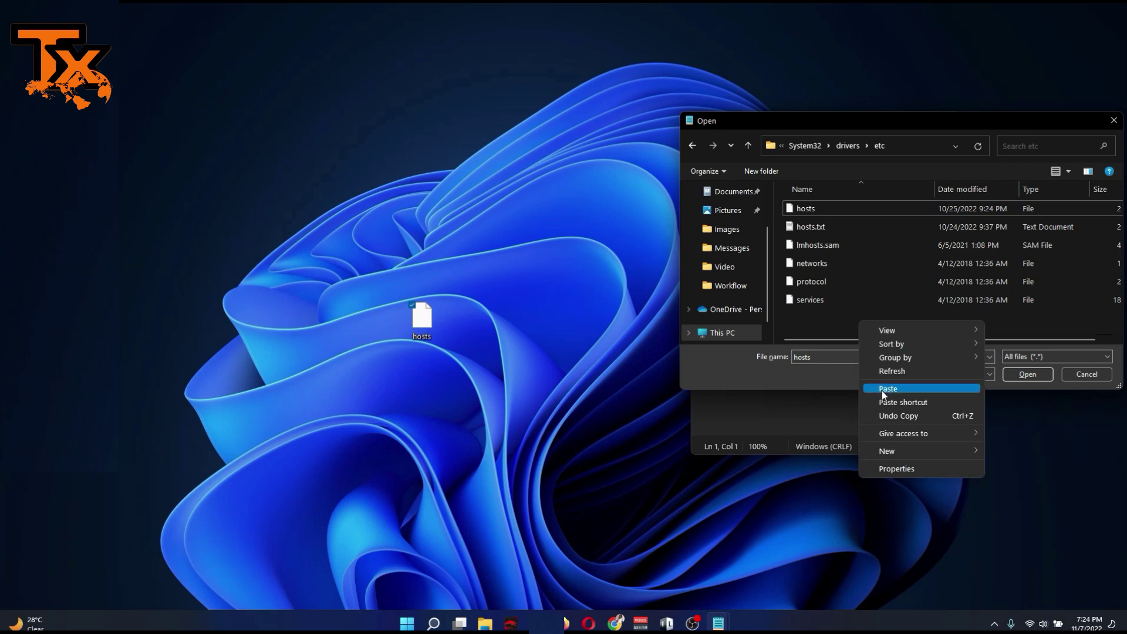
click(836, 329)
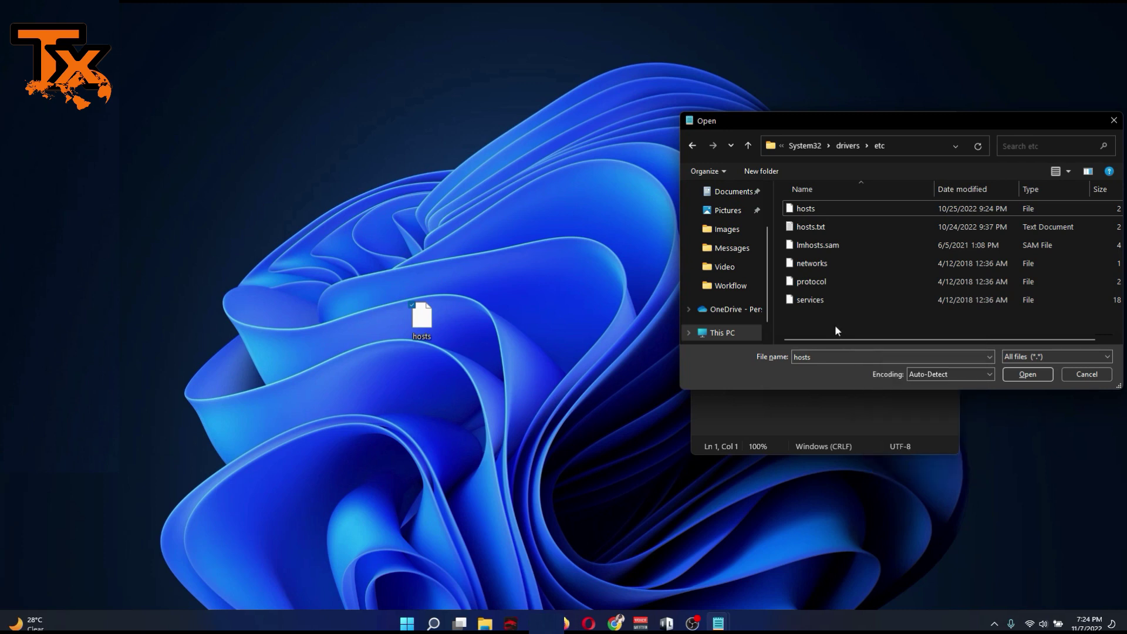
click(853, 209)
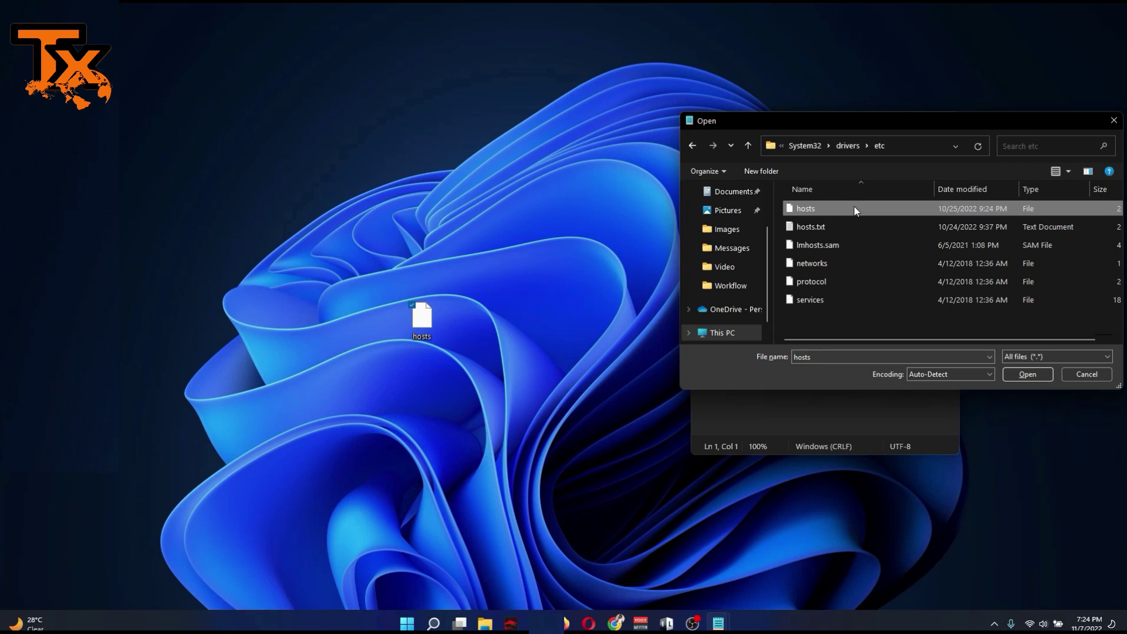